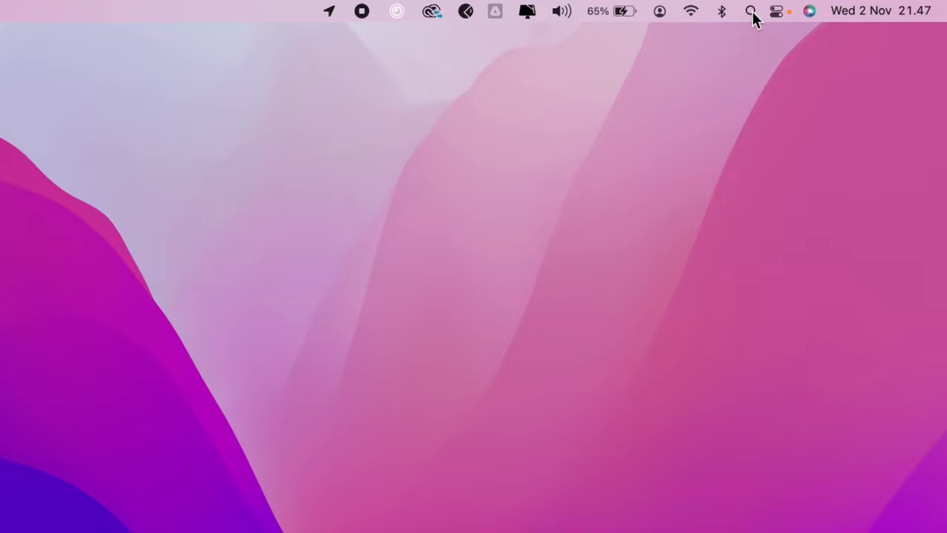
Show the options of the Bluetooth, Wi-Fi, user account and battery status items one after another
click(722, 11)
click(697, 17)
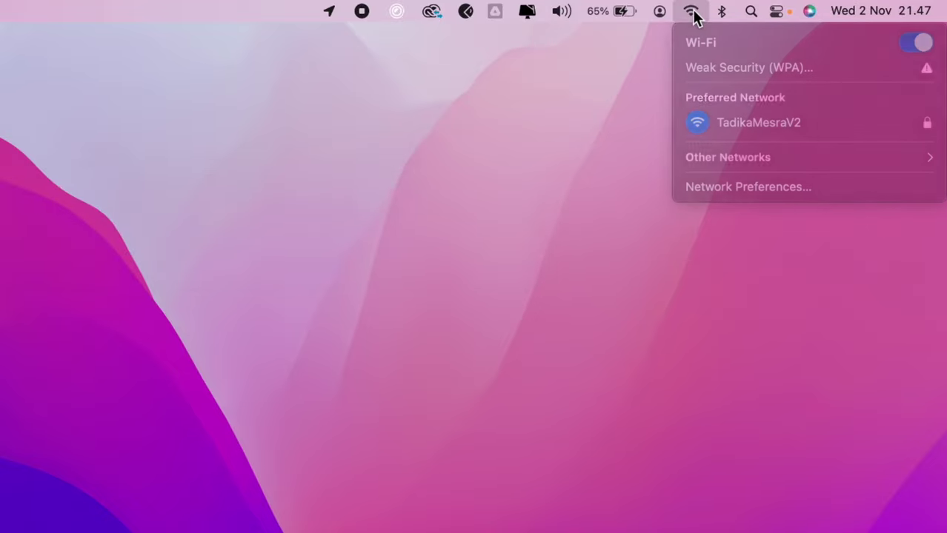
click(662, 16)
click(662, 15)
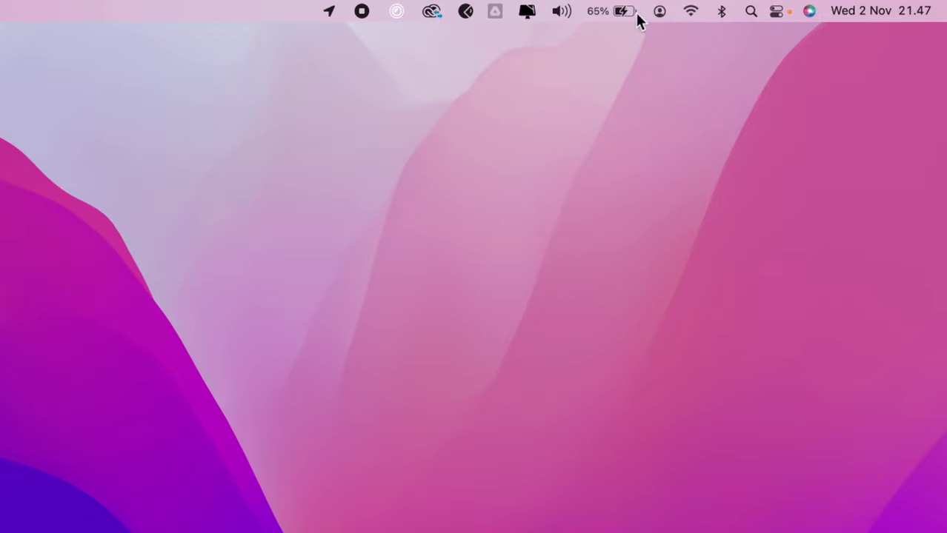
click(627, 14)
click(626, 16)
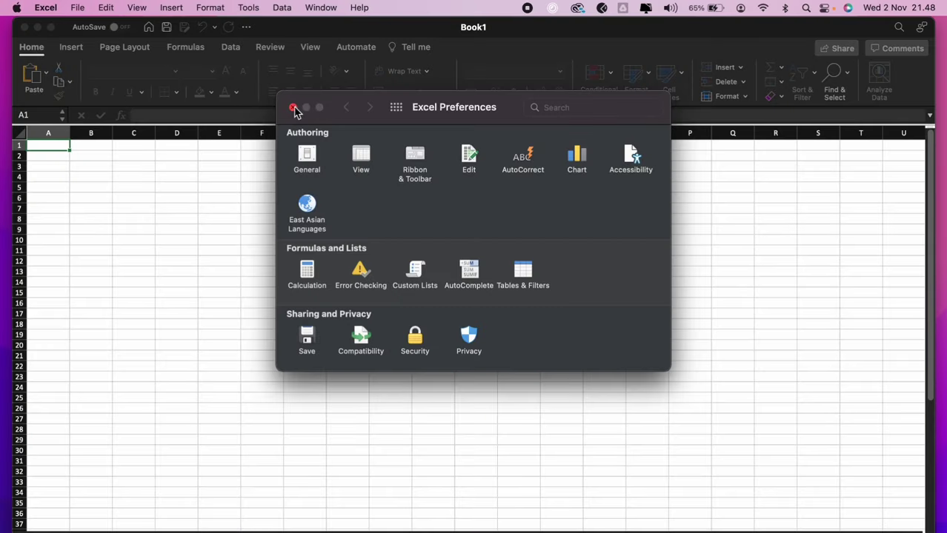
Close the Excel Preferences window and zoom the Book1 window to fill the screen
click(293, 108)
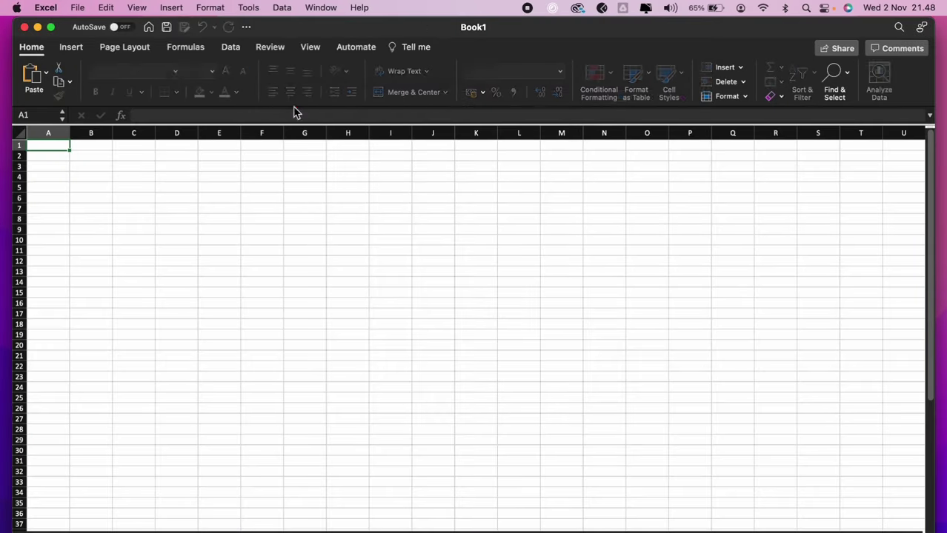
double_click(311, 34)
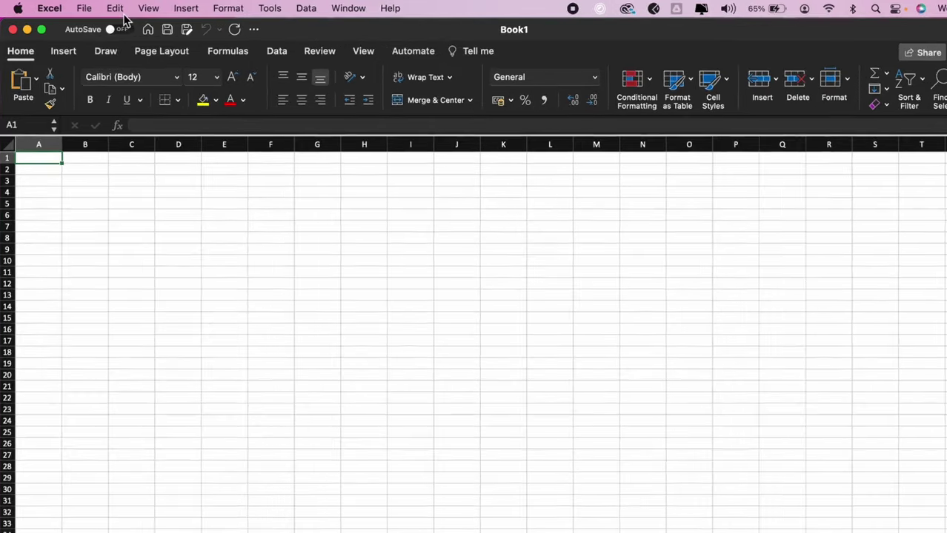
Switch back and forth between Excel and Finder to compare the application commands each one offers
key(super+Tab)
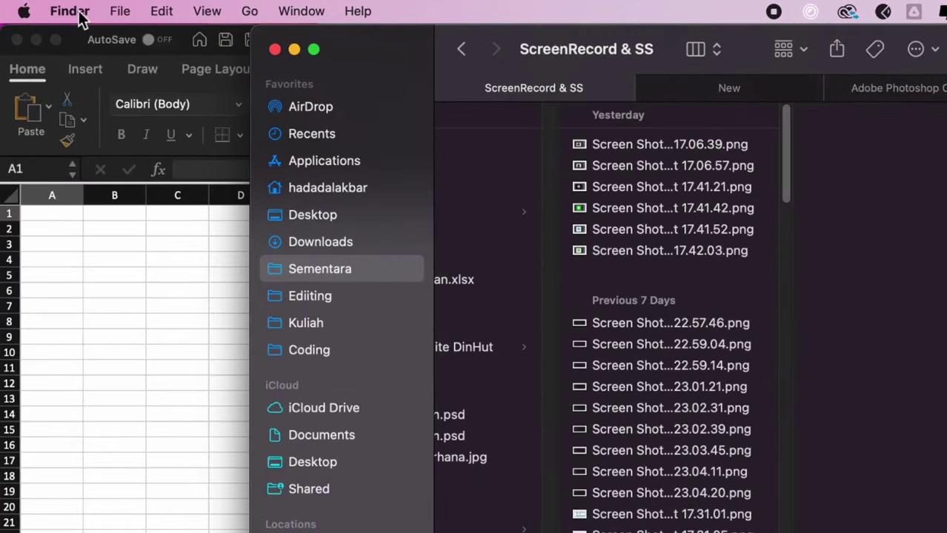
key(super+Tab)
key(super+Tab)
key(super+Tab)
key(super+Tab)
key(super+Tab)
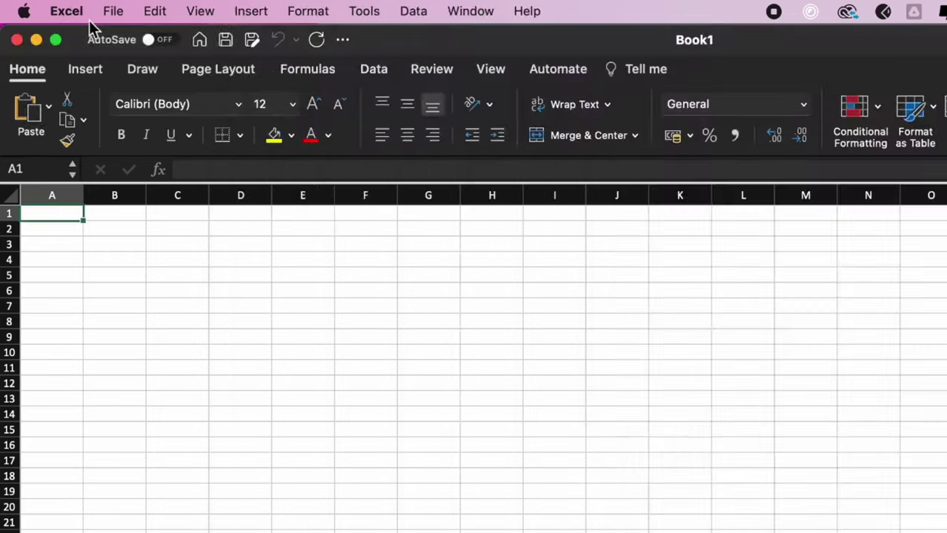
key(super+Tab)
key(super+Tab)
key(super+Tab)
key(super+Tab)
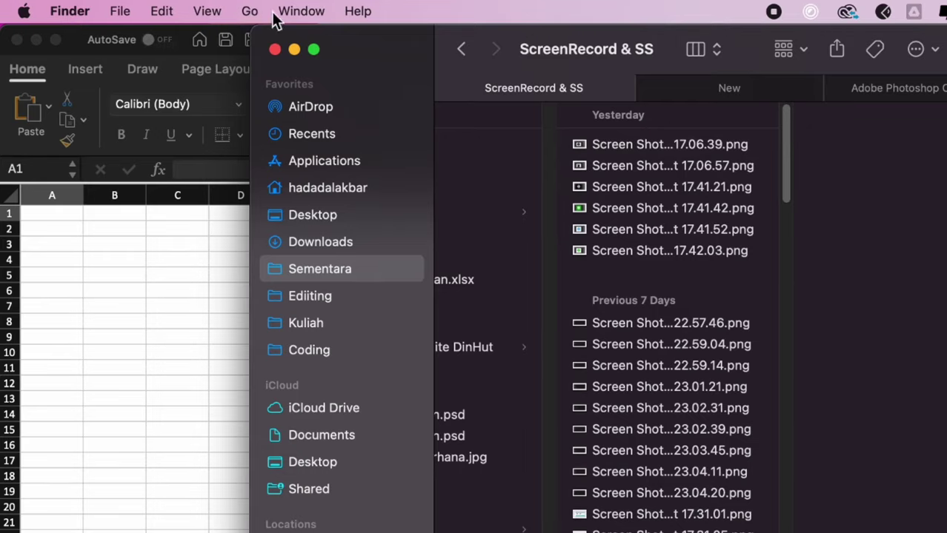
key(super+Tab)
key(super+Tab)
key(super+Tab)
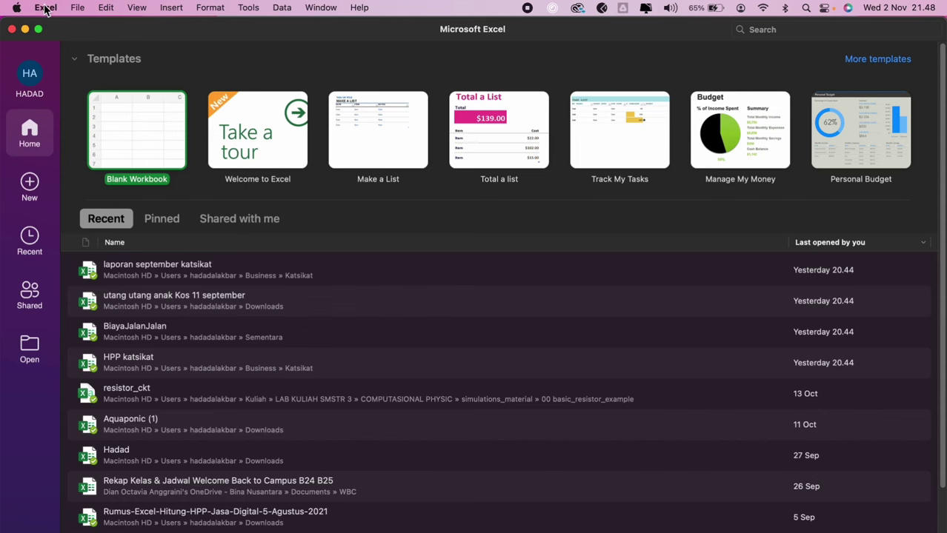
Look through Excel's application and file commands and open its Preferences
click(45, 8)
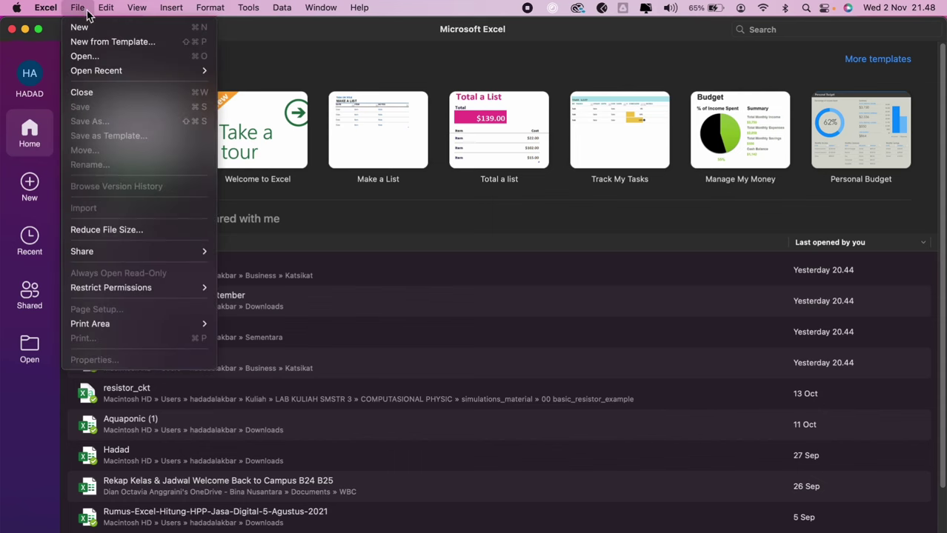
mouse_move(46, 10)
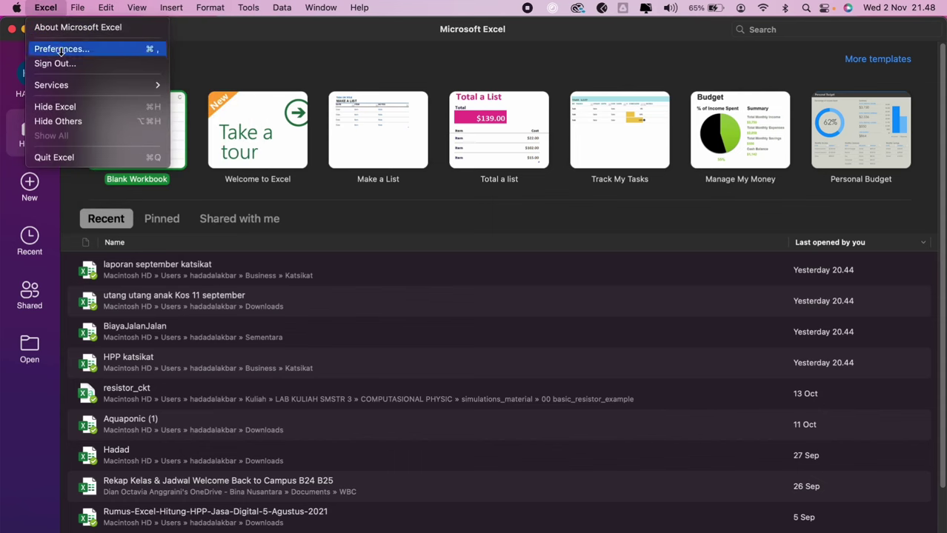
click(111, 53)
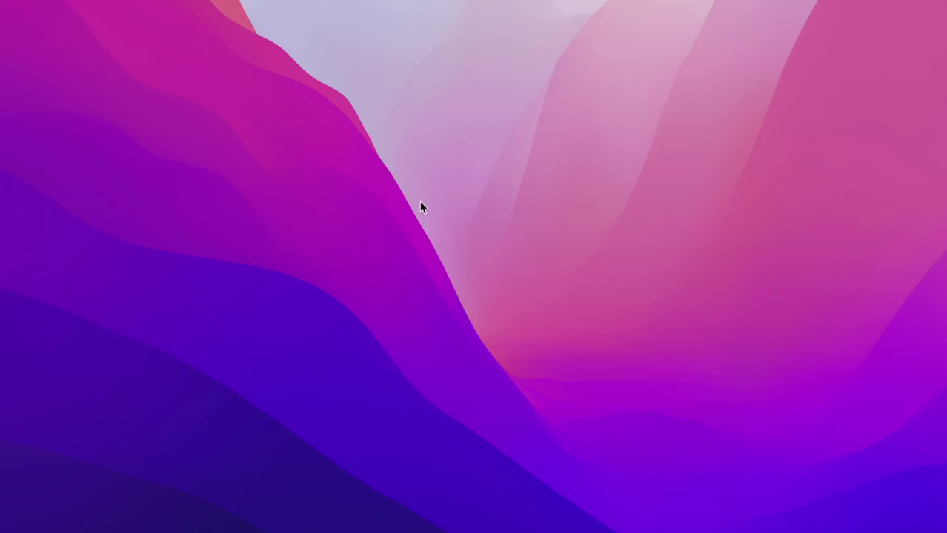
Reduce the Dock size and magnification slightly in the Dock & Menu Bar settings and quit System Preferences
mouse_move(268, 522)
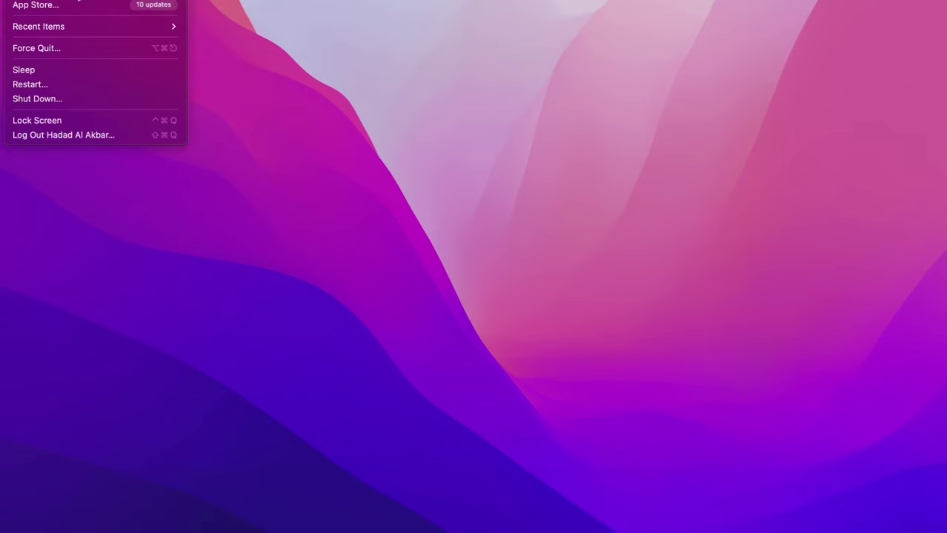
click(36, 0)
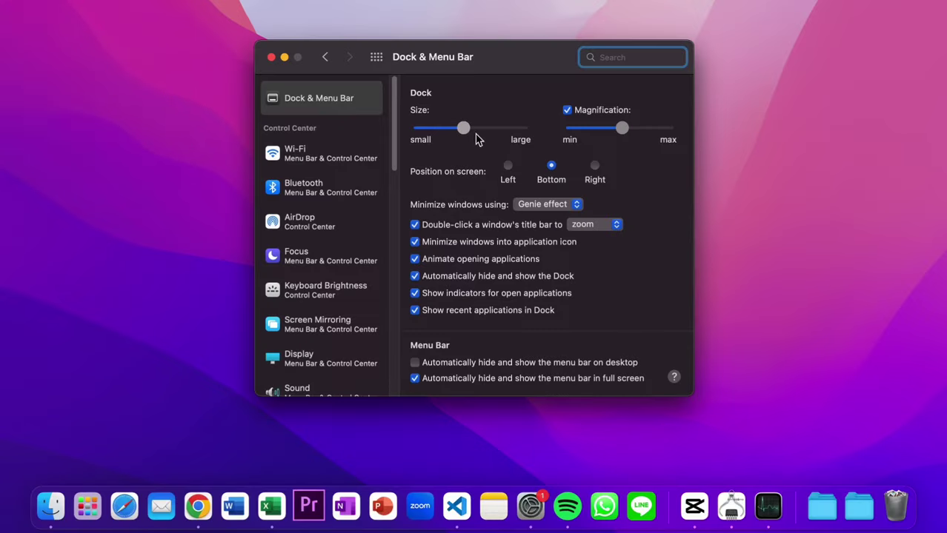
mouse_move(461, 128)
mouse_down()
mouse_move(406, 142)
mouse_move(465, 145)
mouse_move(393, 148)
mouse_move(457, 147)
mouse_up()
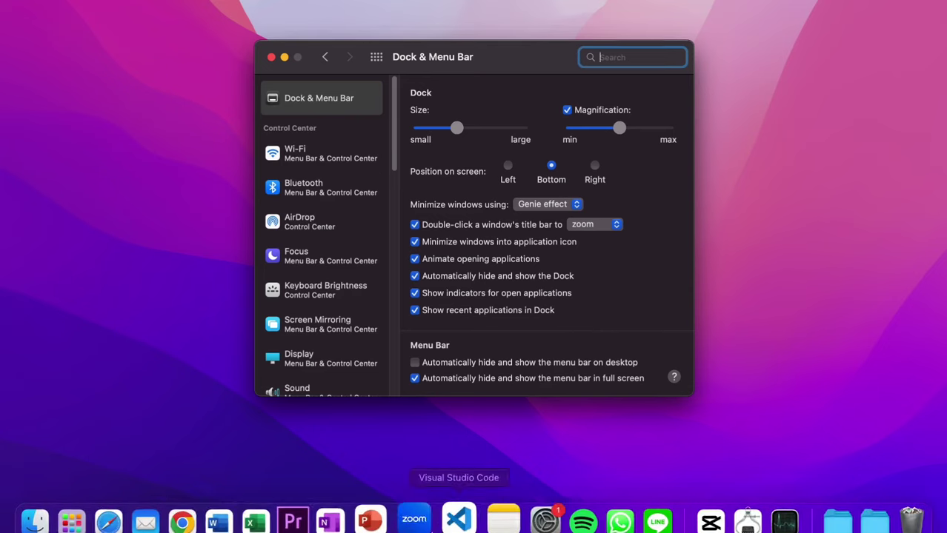
key(super+q)
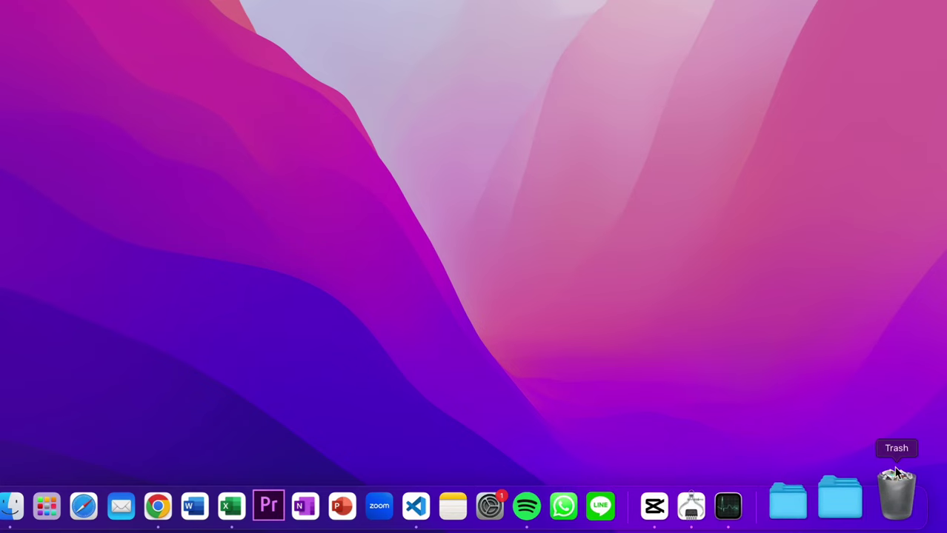
Open the Trash and examine the contents of its controllers and service folders
click(898, 498)
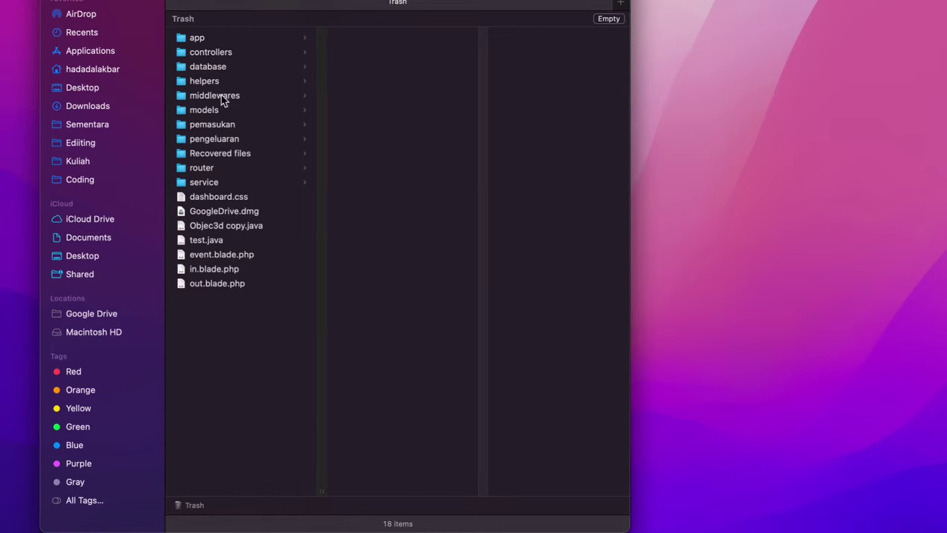
click(211, 54)
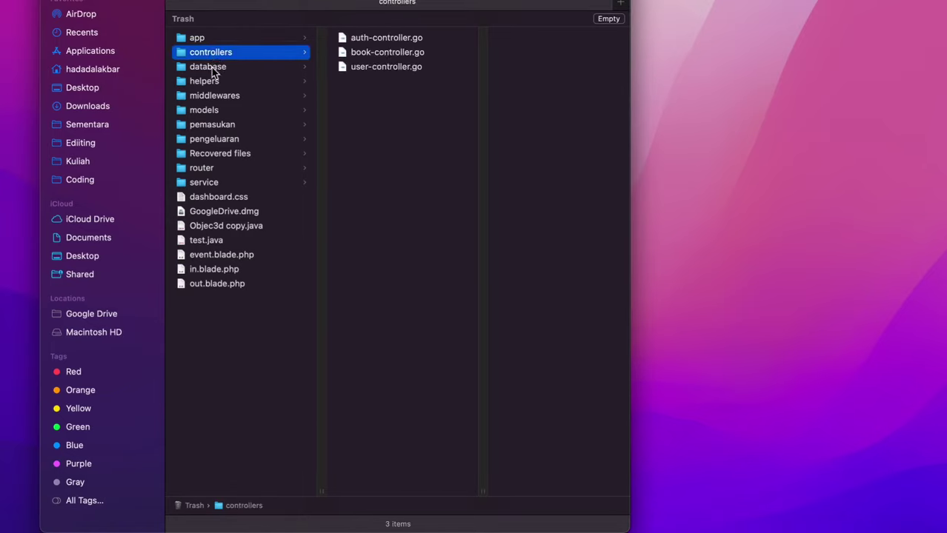
key(Down)
key(Down)
click(224, 183)
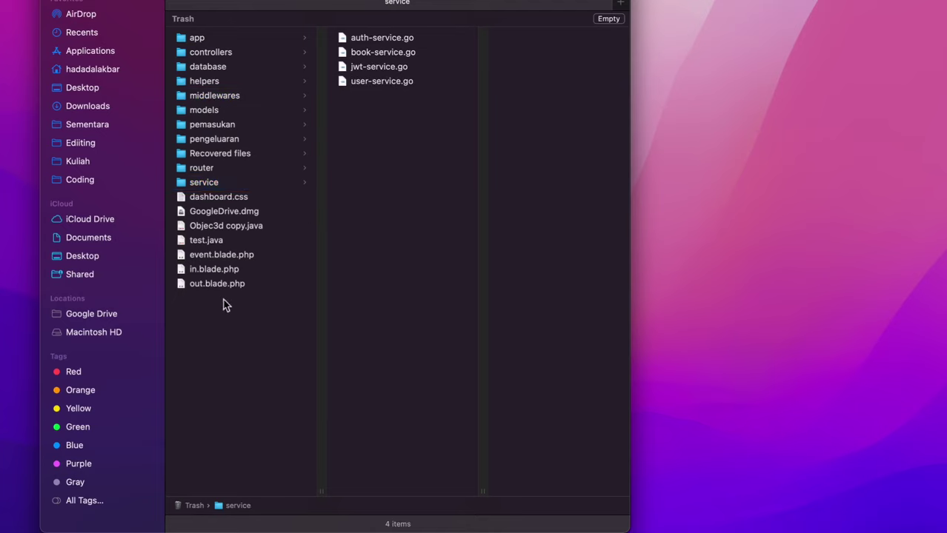
Select all items in the Trash and show the actions available for them
drag(226, 305, 231, 40)
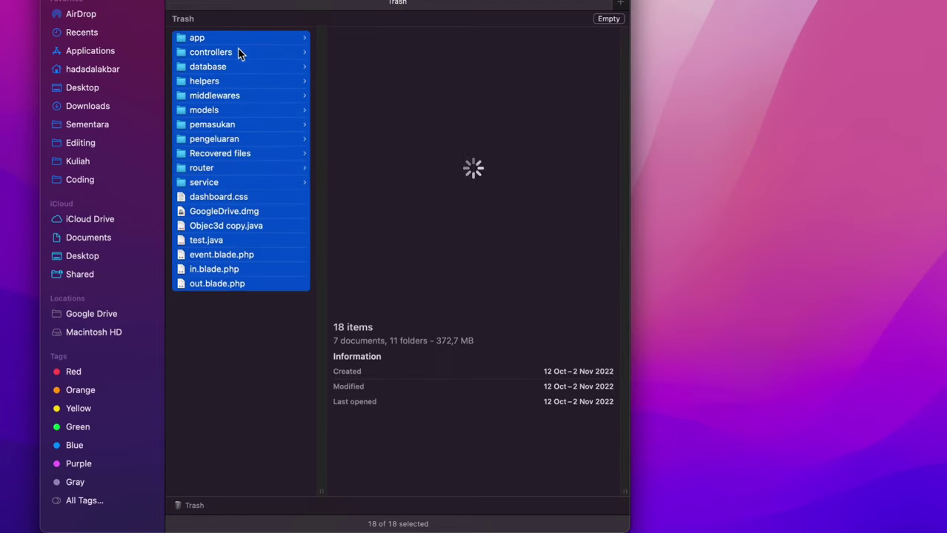
right_click(255, 67)
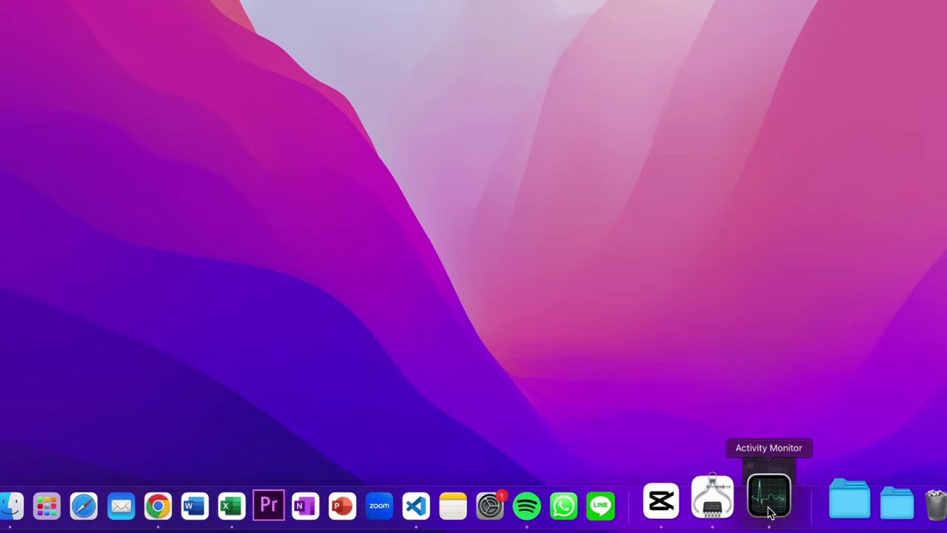
Bring up Activity Monitor, the Mac's storage overview and Microsoft Excel from the Dock
click(769, 511)
click(724, 501)
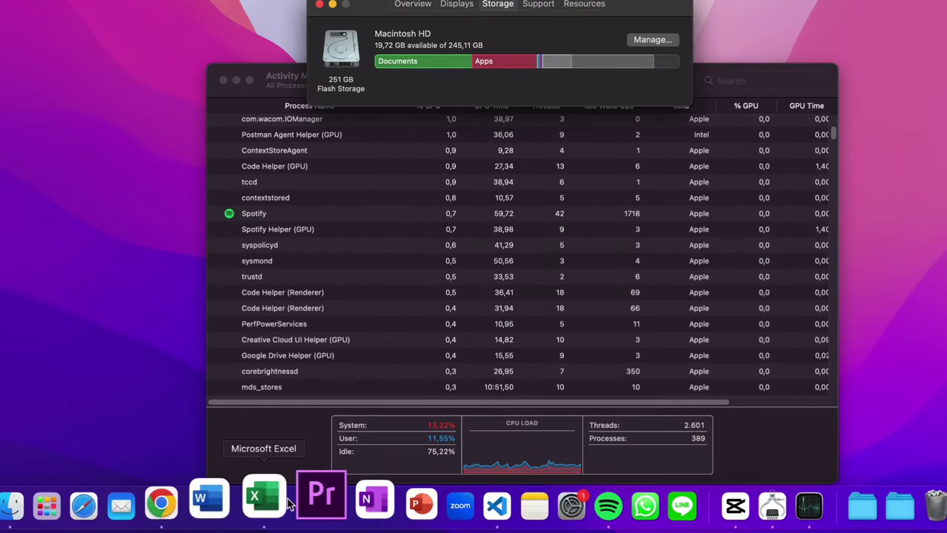
click(287, 502)
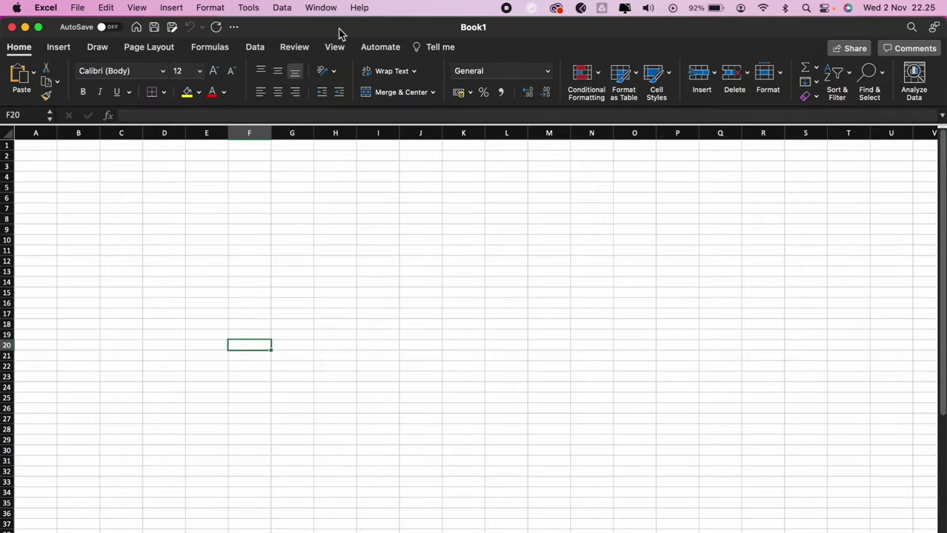
Move the Book1 window around the desktop and close it, leaving Excel running
drag(340, 33, 386, 72)
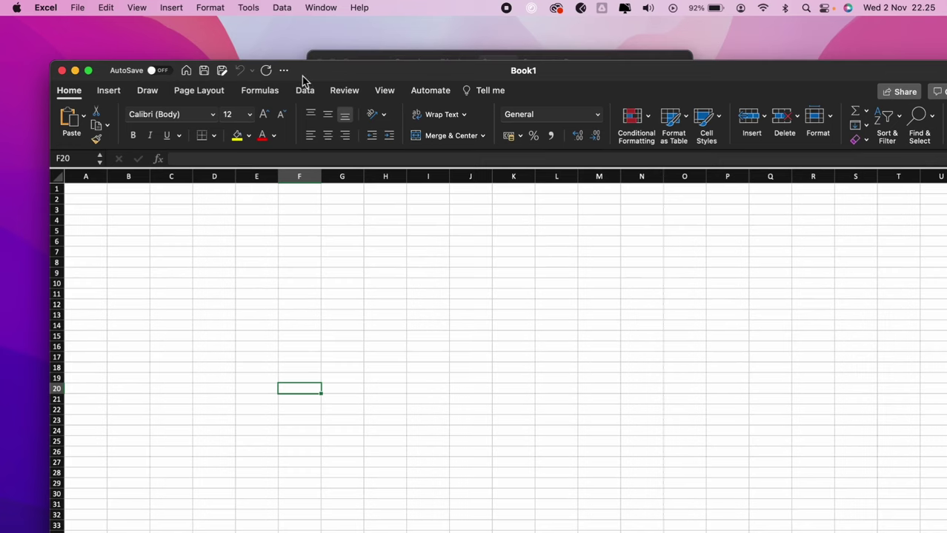
drag(332, 76, 316, 59)
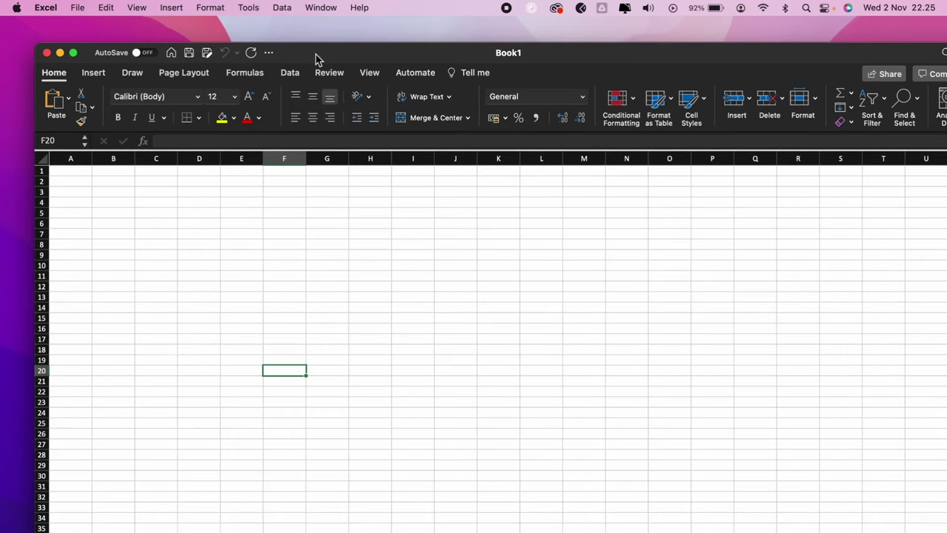
click(47, 53)
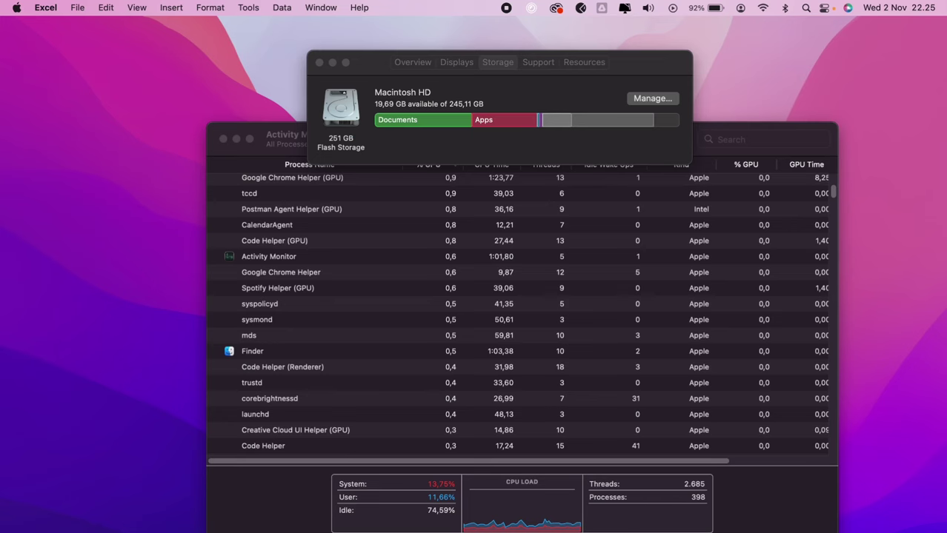
Bring Excel back up from the Dock and quit the application completely
mouse_move(185, 532)
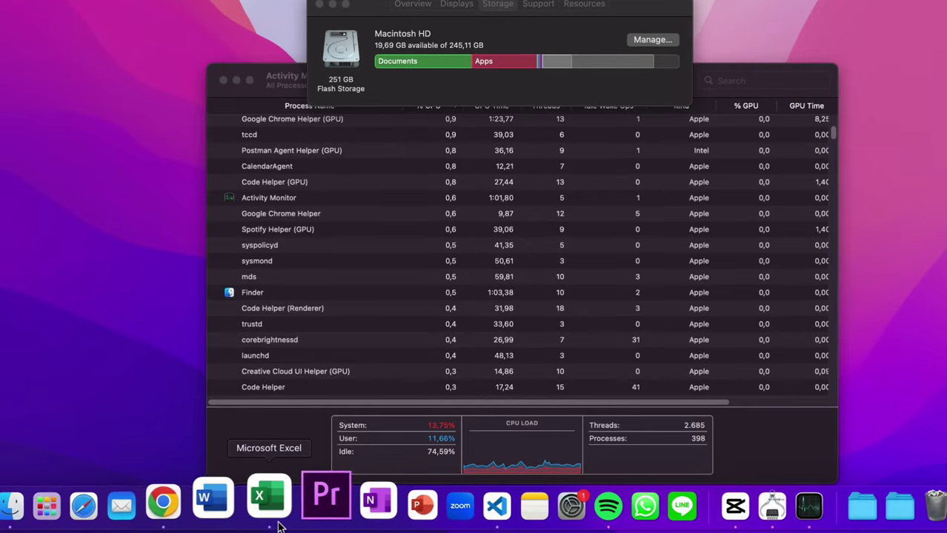
click(272, 500)
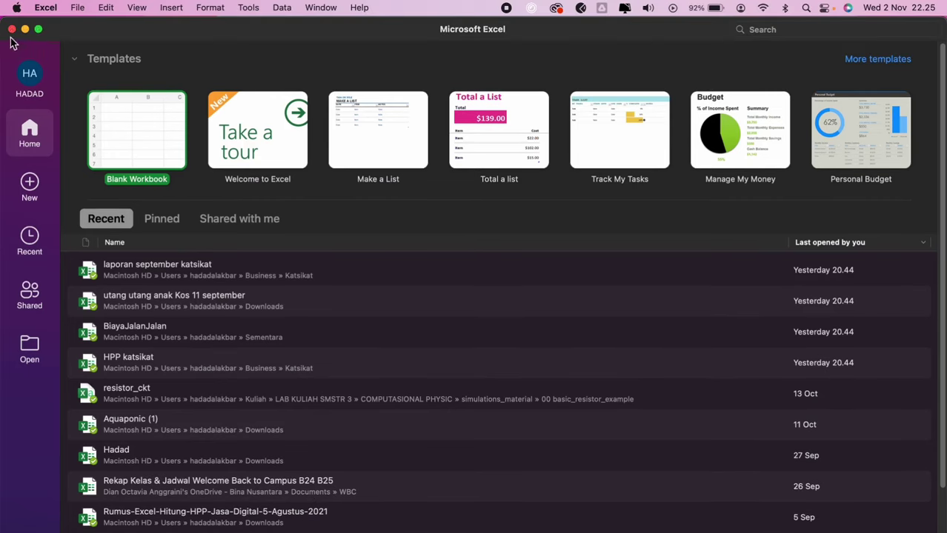
click(45, 8)
click(44, 9)
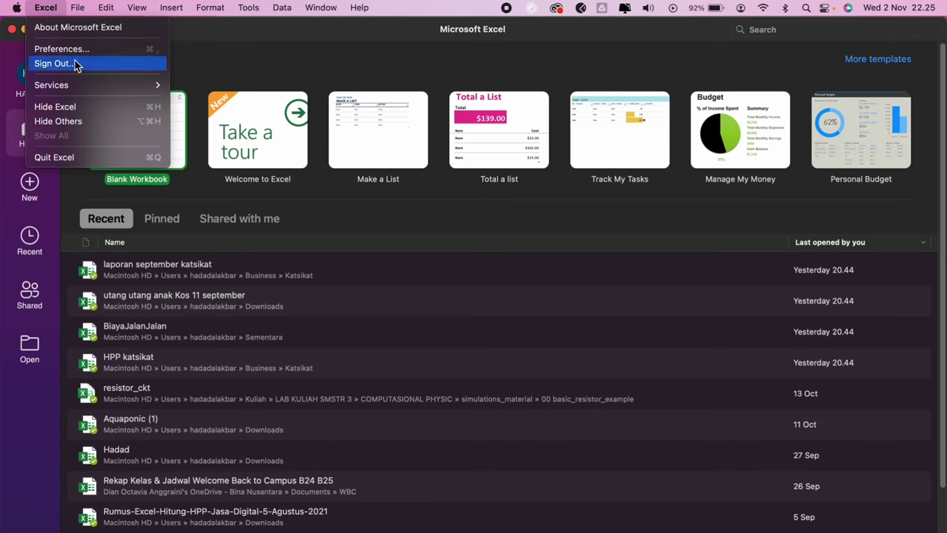
click(84, 158)
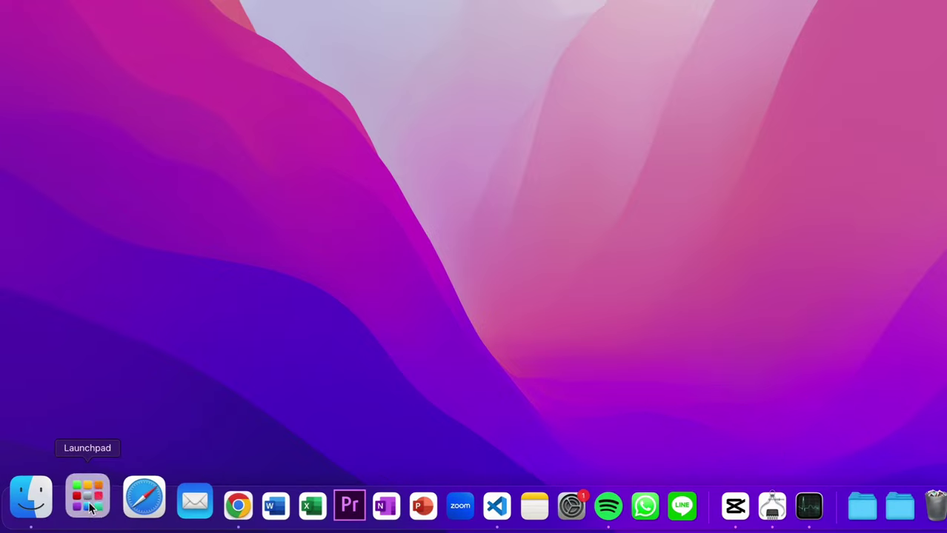
Open Launchpad and look through its pages of installed applications
click(87, 506)
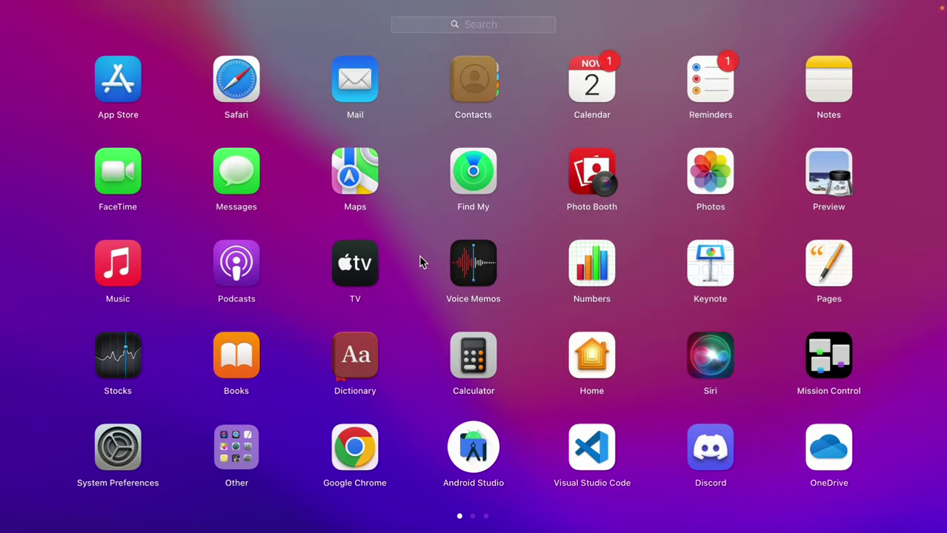
drag(415, 261, 320, 263)
scroll(320, 263, right, 3)
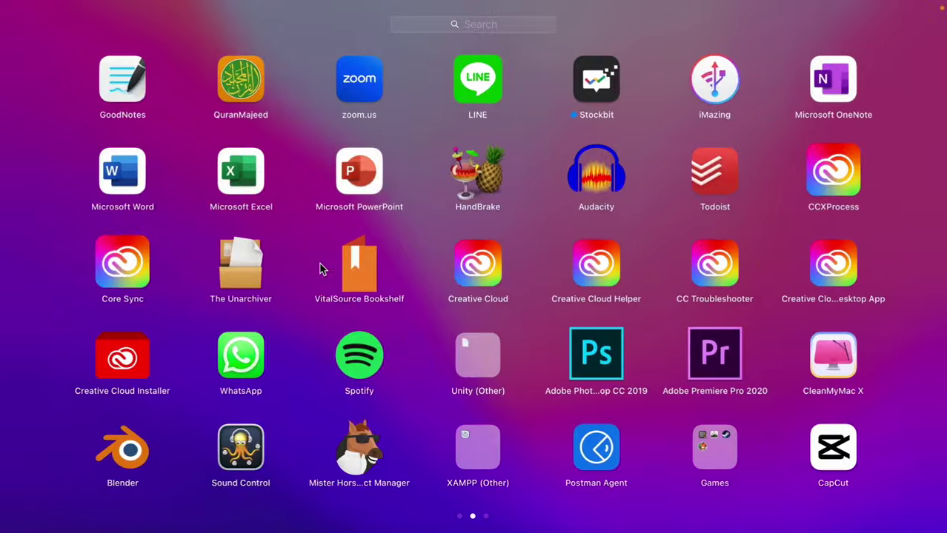
scroll(320, 263, left, 3)
scroll(320, 268, right, 5)
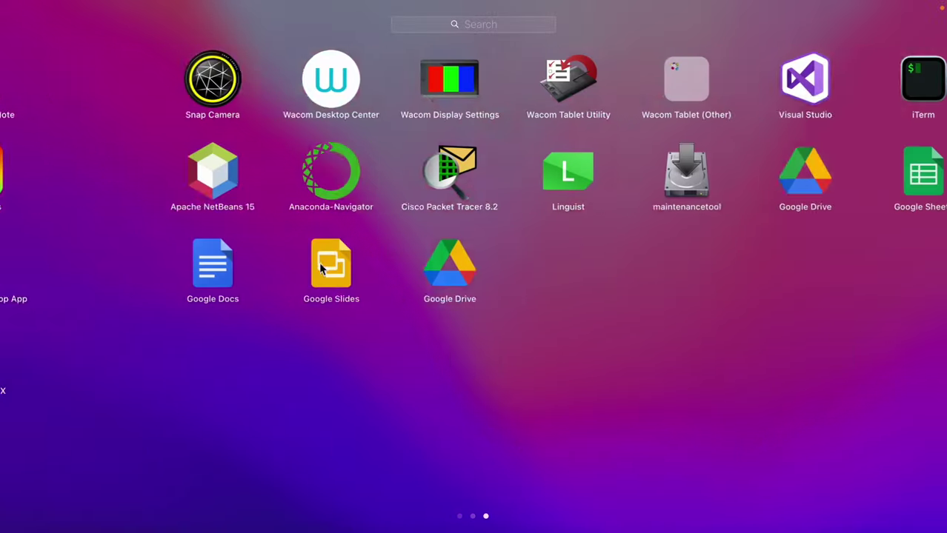
scroll(405, 292, left, 3)
scroll(405, 292, left, 3)
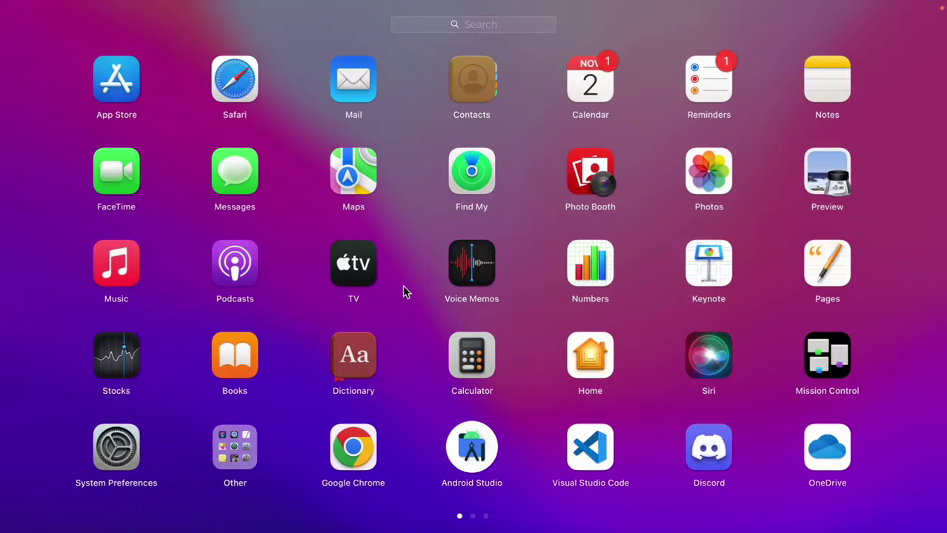
scroll(405, 291, right, 3)
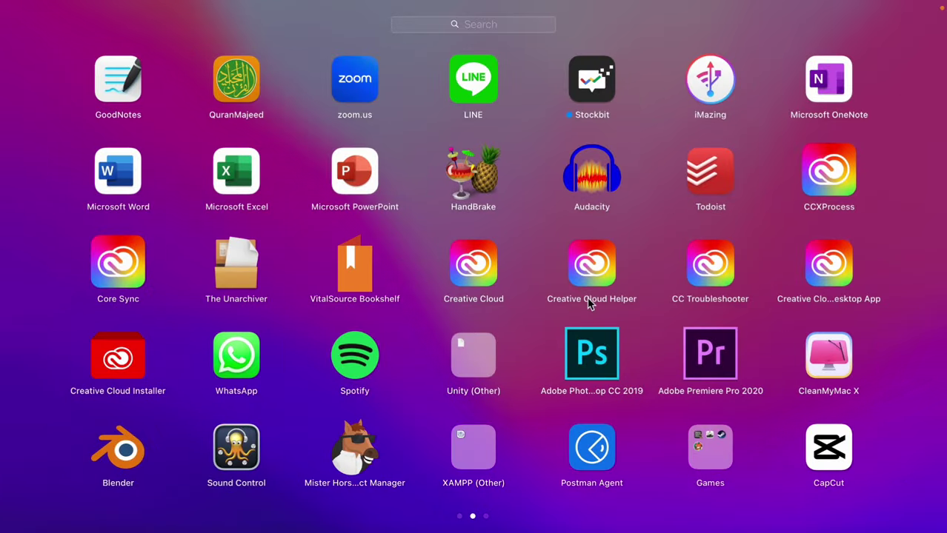
Show which Launchpad apps can be deleted, leave that editing mode and look through the app pages again
click(589, 303)
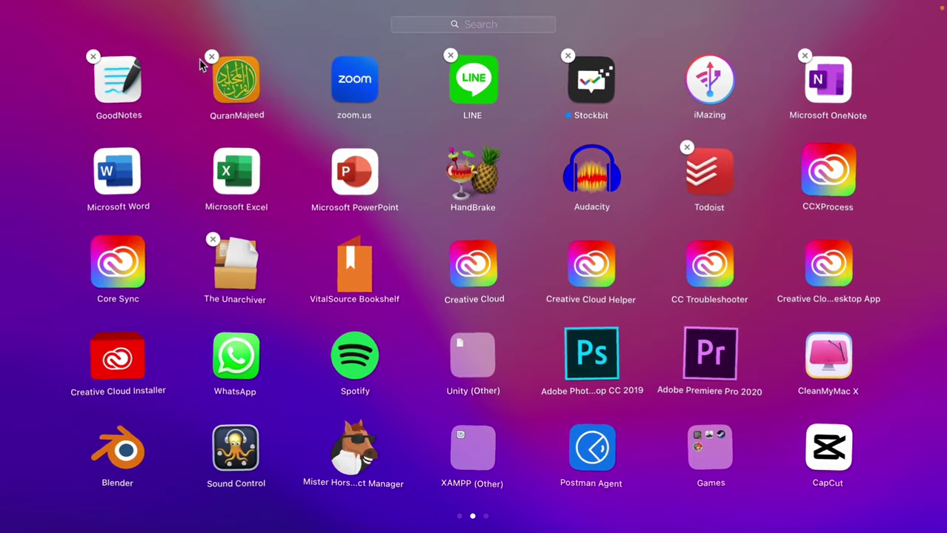
key(Escape)
scroll(741, 155, right, 2)
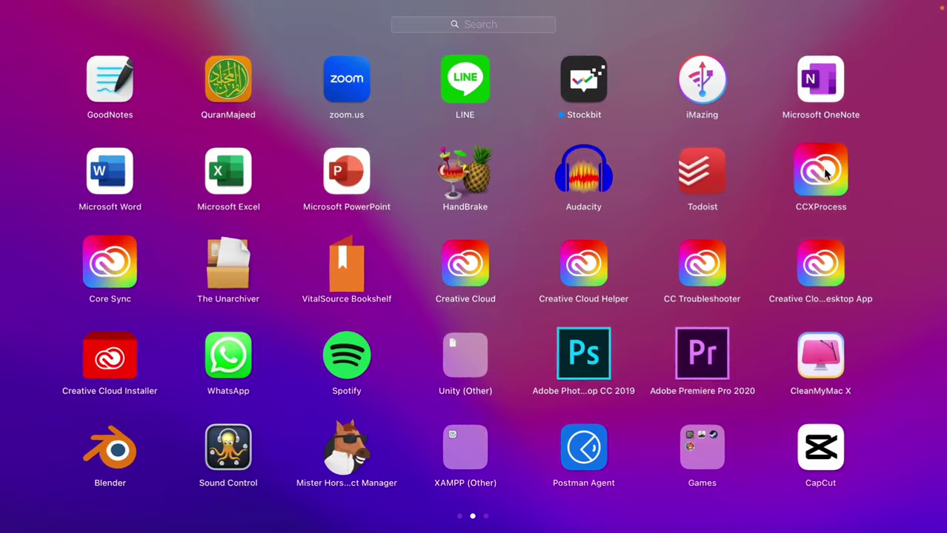
scroll(368, 153, left, 2)
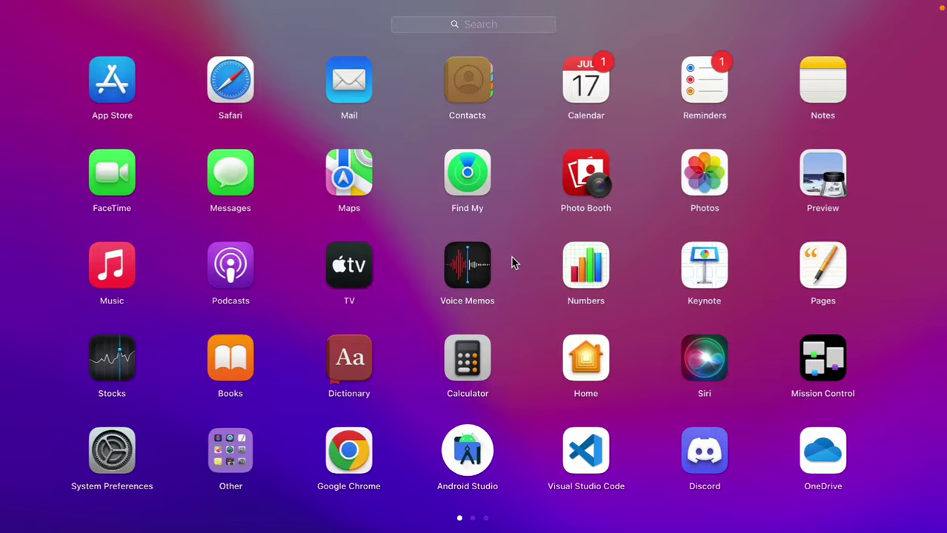
scroll(511, 262, right, 2)
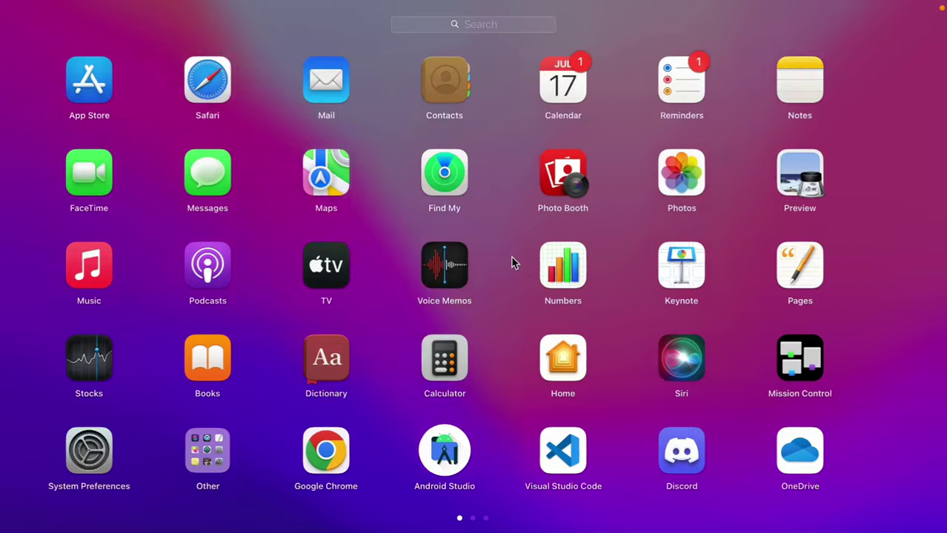
scroll(511, 262, right, 2)
scroll(512, 262, left, 2)
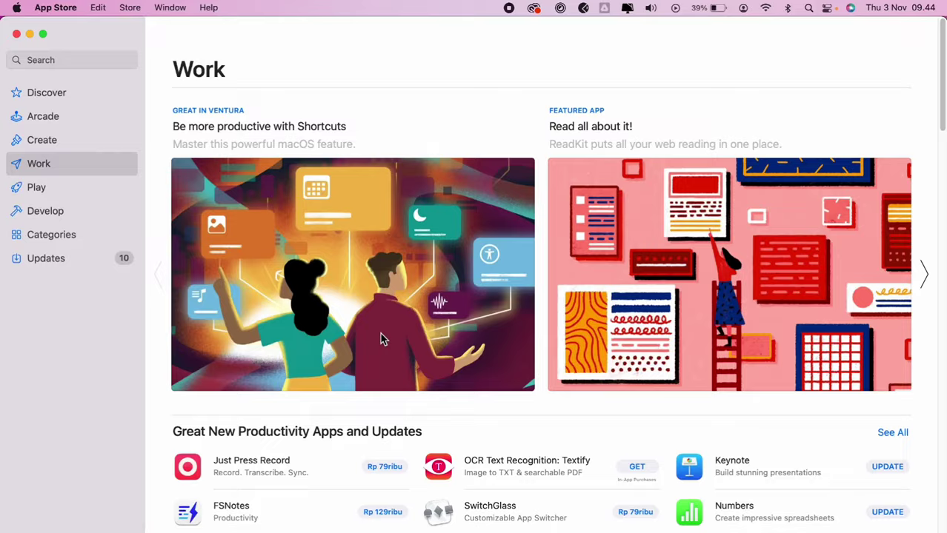
Find Fantastical - Calendar in the App Store's Work section and open the installed app from its product page
scroll(383, 338, down, 10)
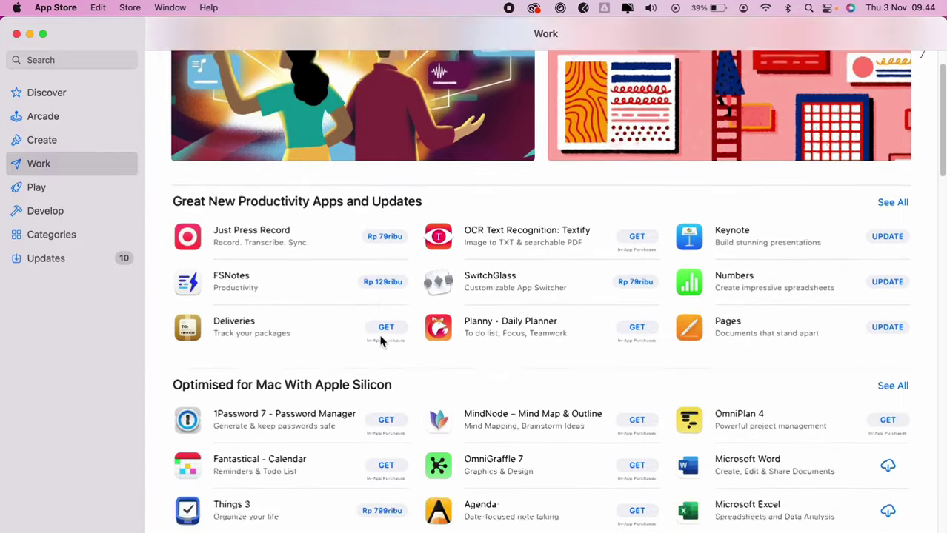
scroll(380, 340, down, 15)
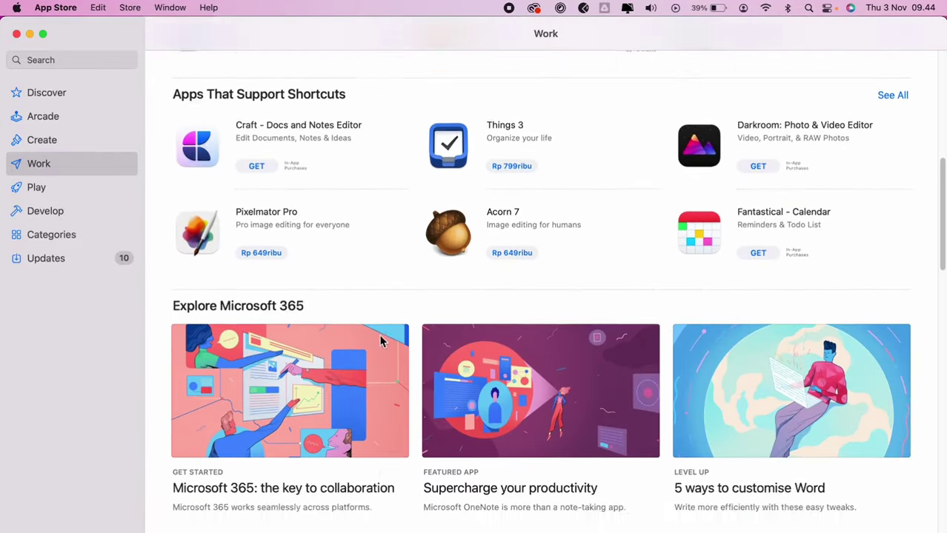
scroll(380, 341, down, 20)
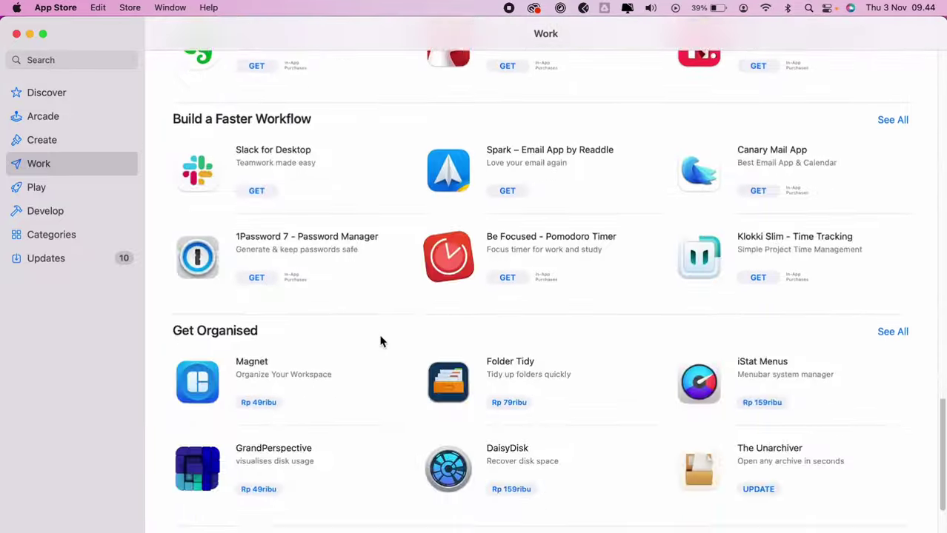
scroll(380, 341, up, 20)
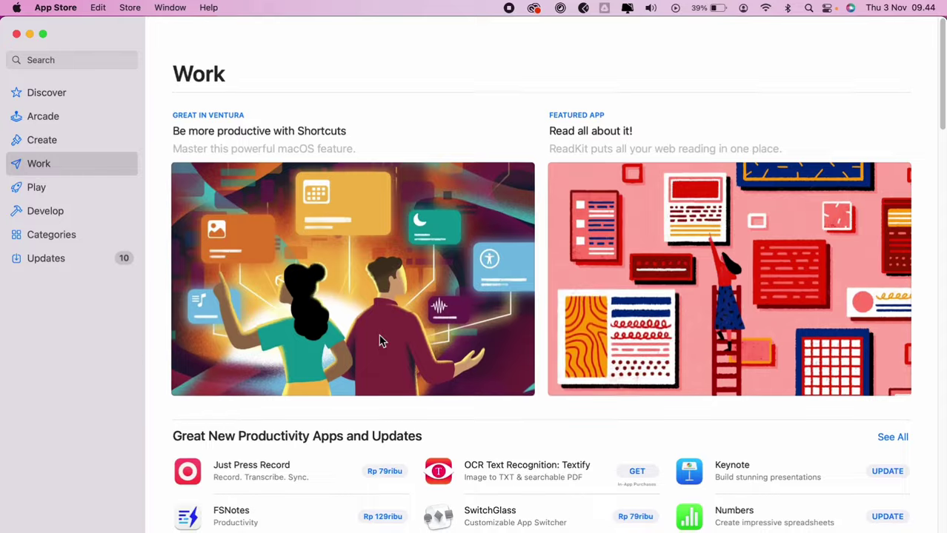
scroll(380, 339, down, 5)
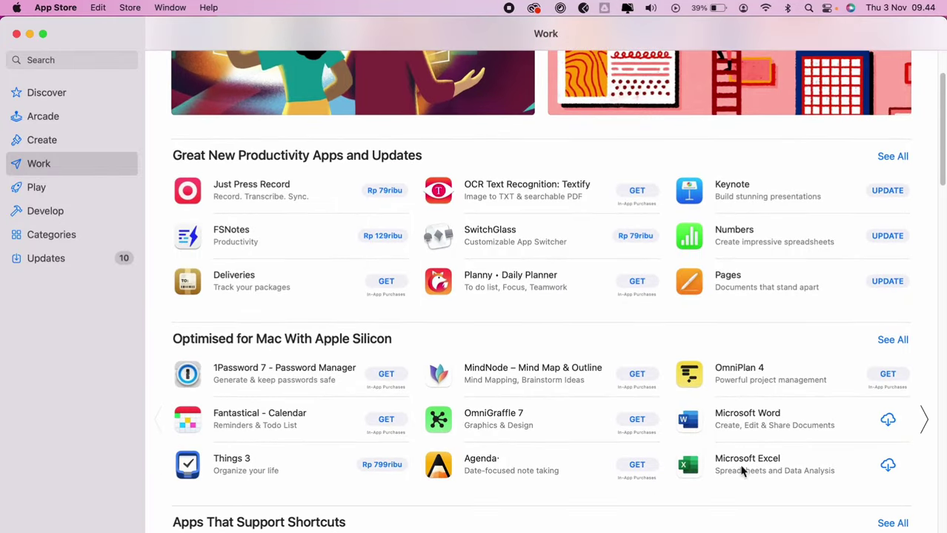
scroll(718, 417, down, 5)
click(707, 407)
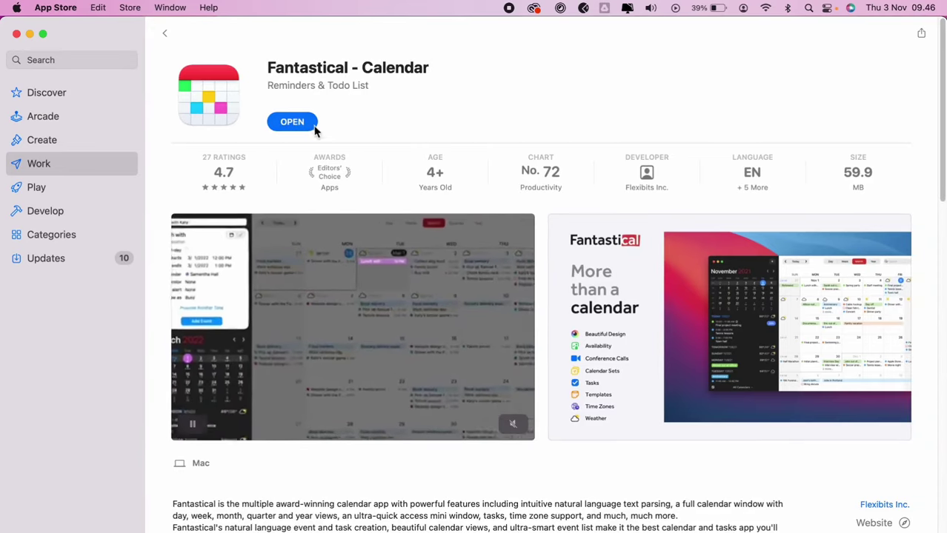
click(311, 125)
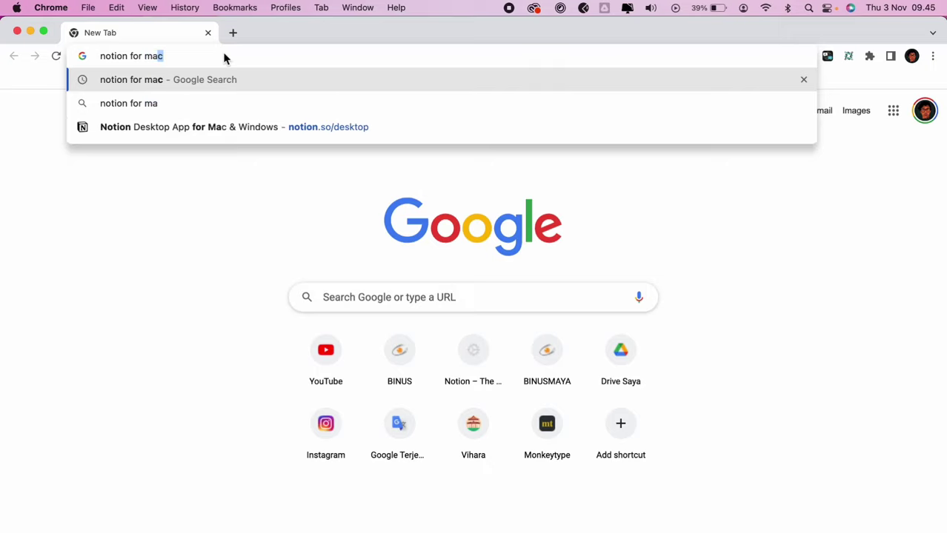
key(Return)
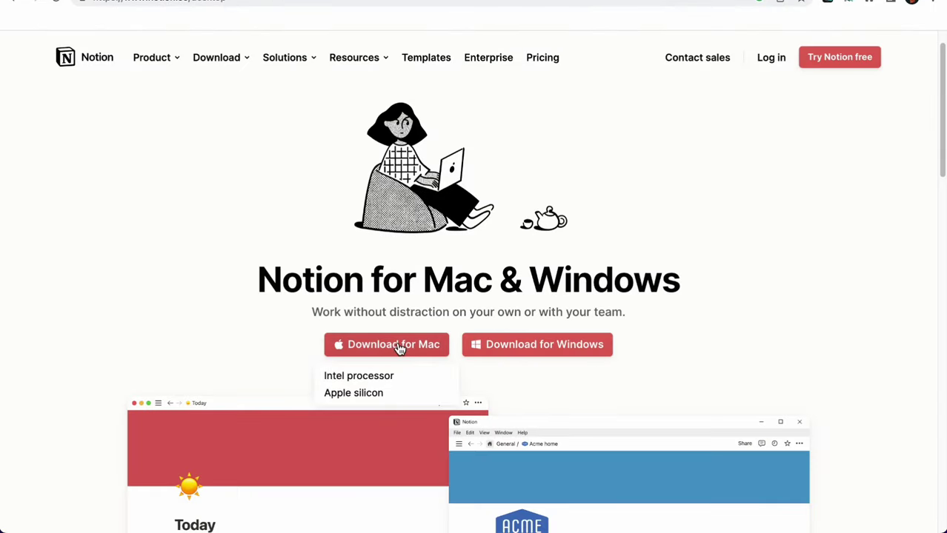
click(379, 403)
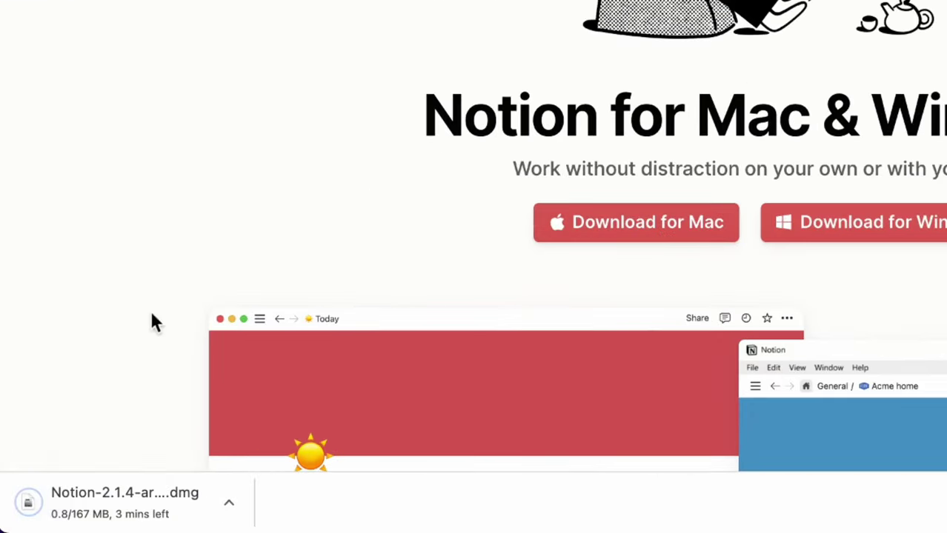
Open the downloaded Notion disk image and reposition the installer window so Notion.app and the Applications folder are fully in view
click(107, 497)
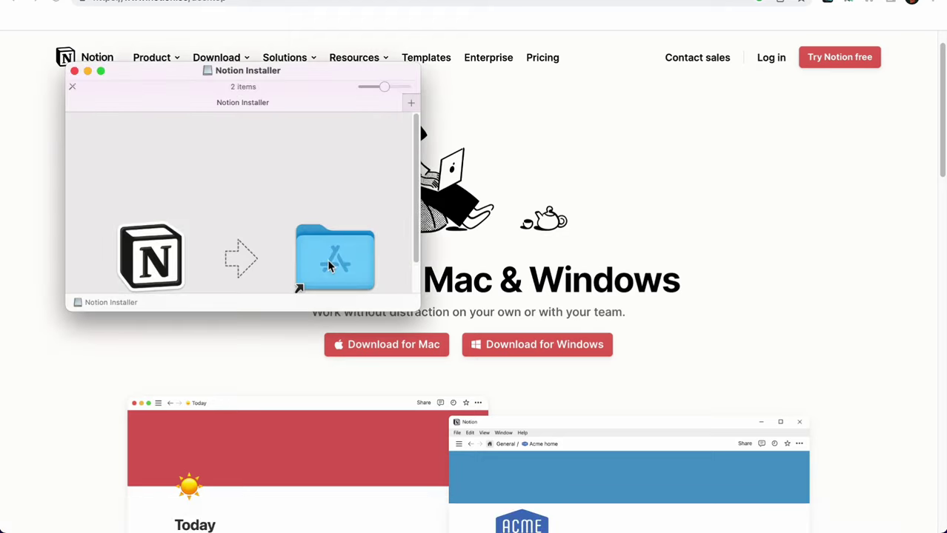
drag(271, 72, 517, 88)
scroll(478, 186, down, 2)
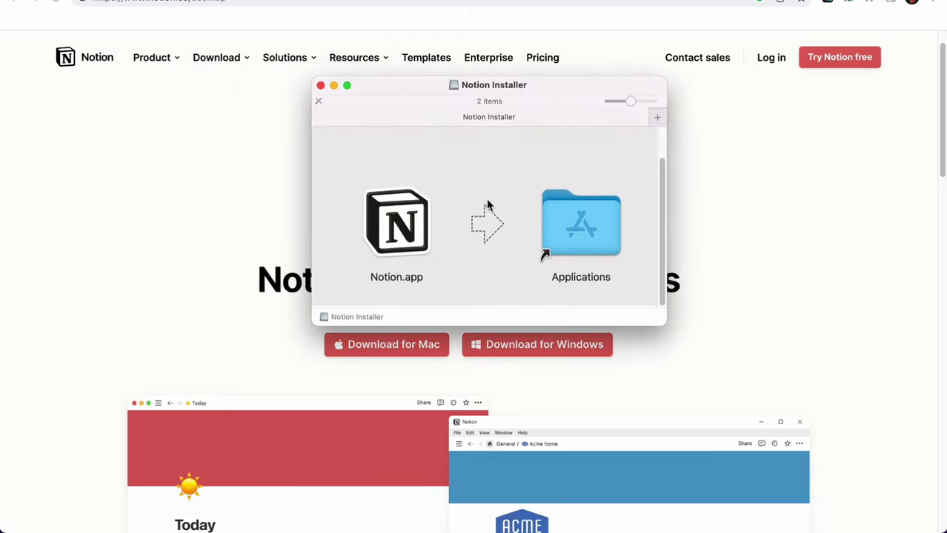